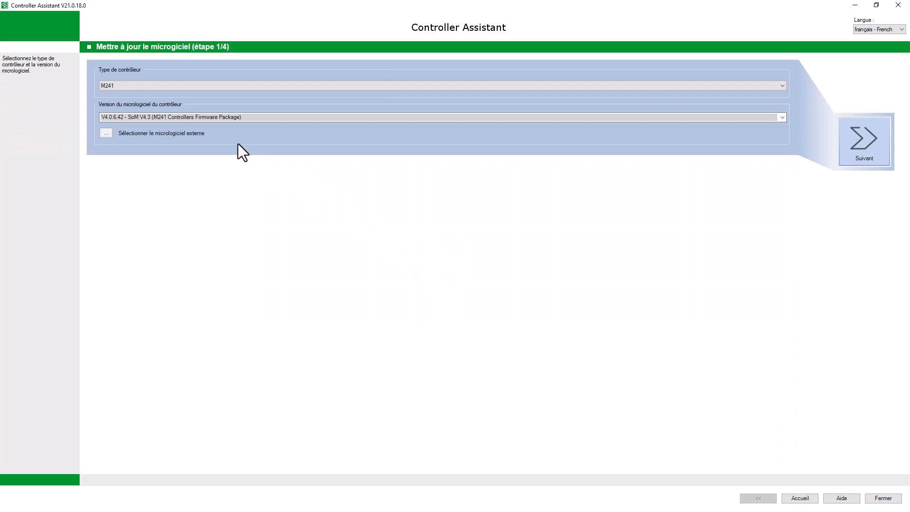
Step: Select firmware version V5.1.10.10 - Machine Expert V2.1 for the M241 controller
{"action": "left_click", "coordinate": [234, 117]}
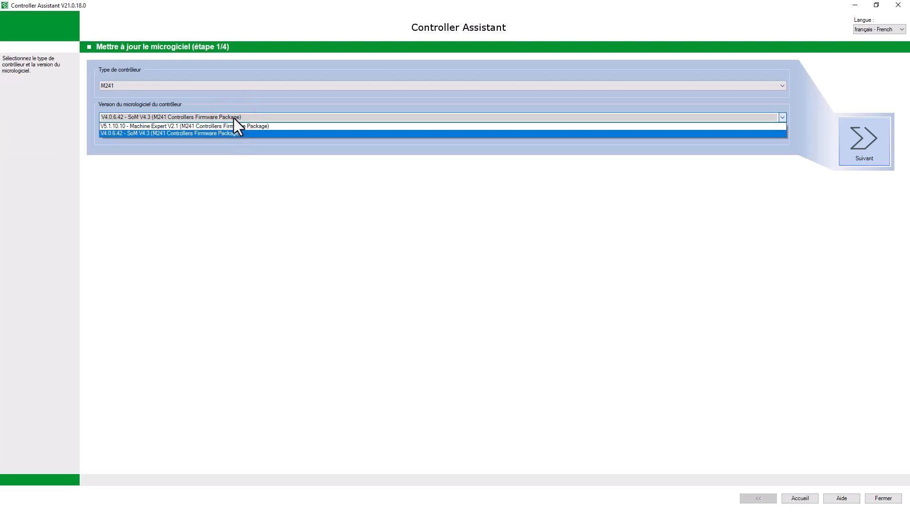
{"action": "key", "text": "Up"}
{"action": "key", "text": "Down"}
{"action": "key", "text": "Up"}
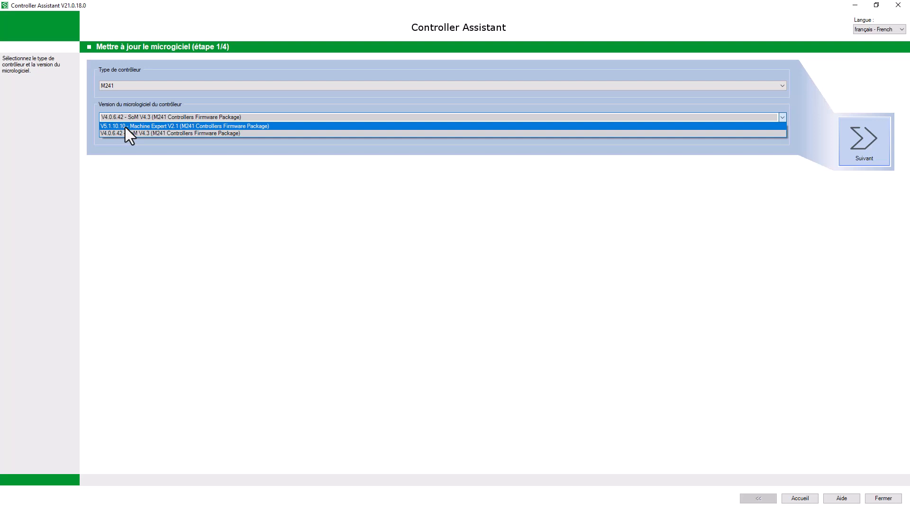
{"action": "left_click", "coordinate": [125, 127]}
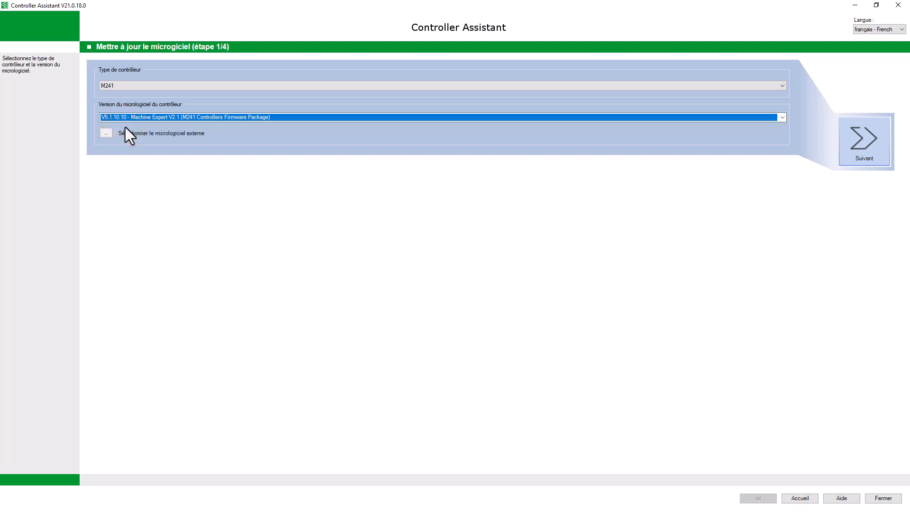
Step: Keep the default communication parameters and choose to write the firmware directly to the controller
{"action": "left_click", "coordinate": [863, 140]}
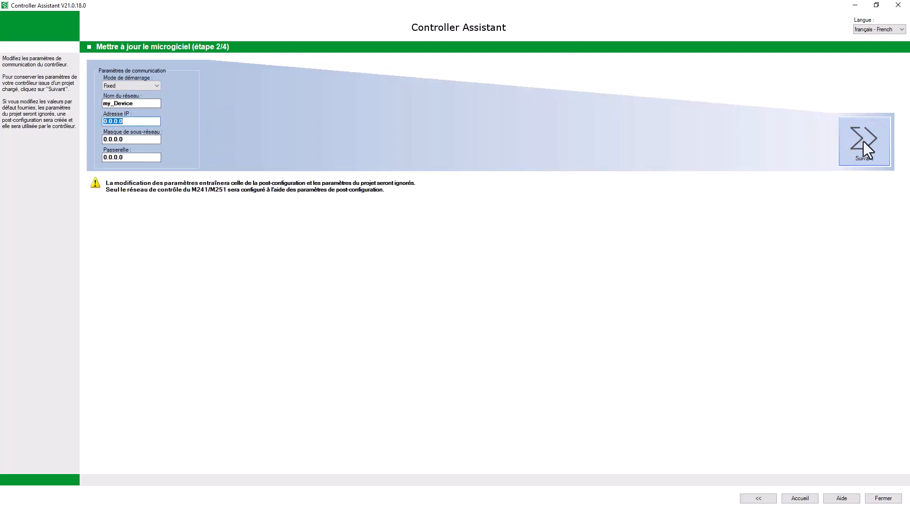
{"action": "left_click", "coordinate": [871, 149]}
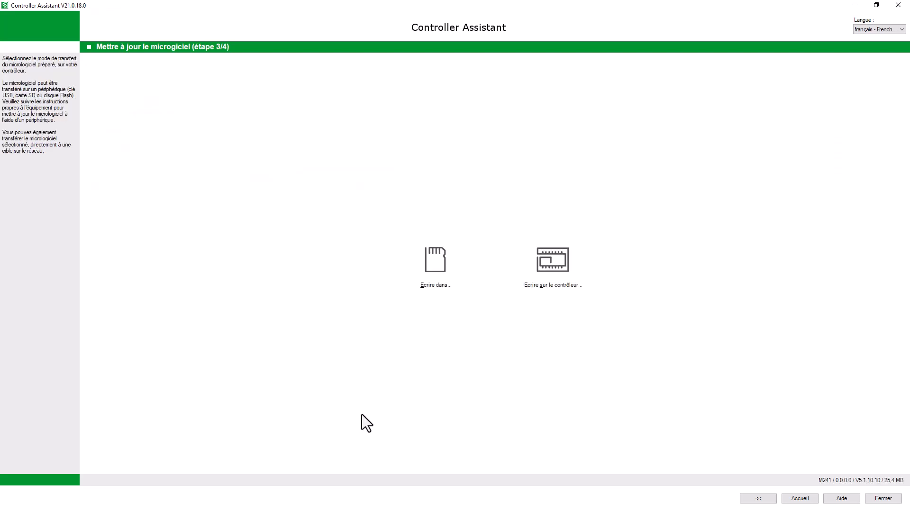
{"action": "left_click", "coordinate": [552, 271]}
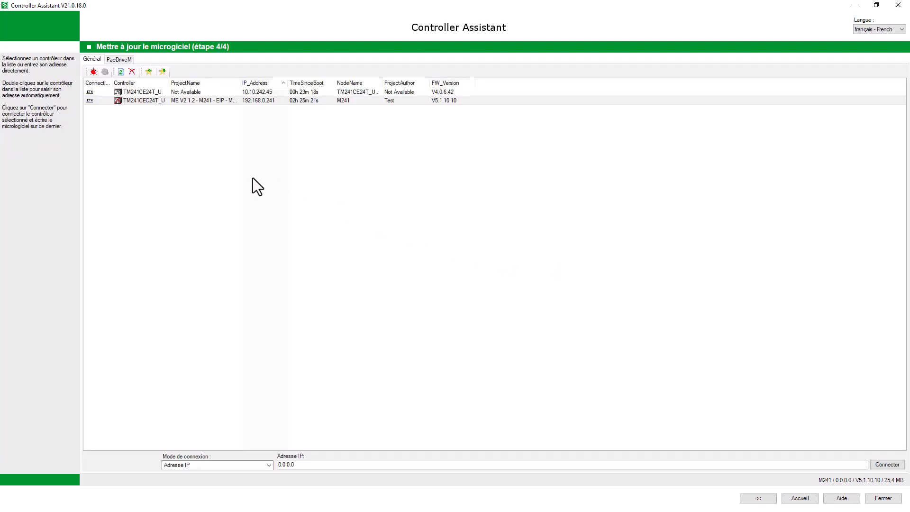
Step: Remove all controllers from the list and refresh it to rescan the network
{"action": "right_click", "coordinate": [135, 92]}
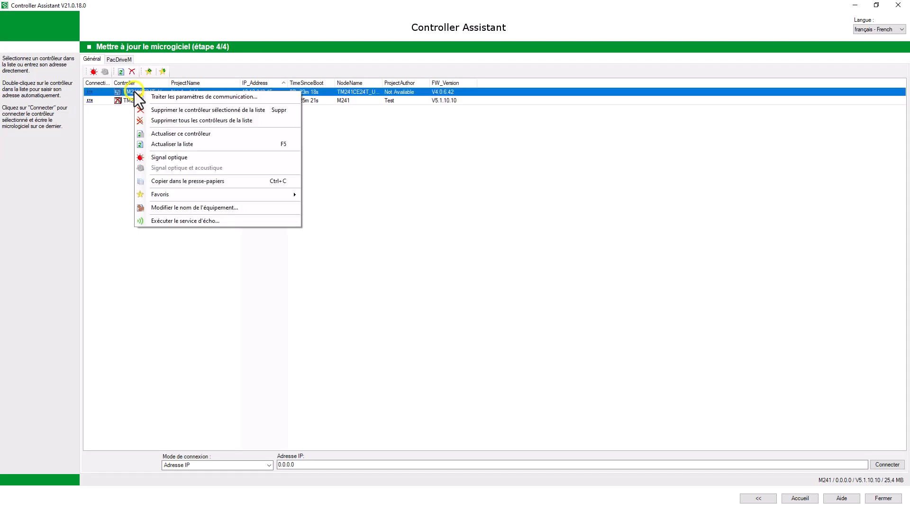
{"action": "left_click", "coordinate": [169, 121]}
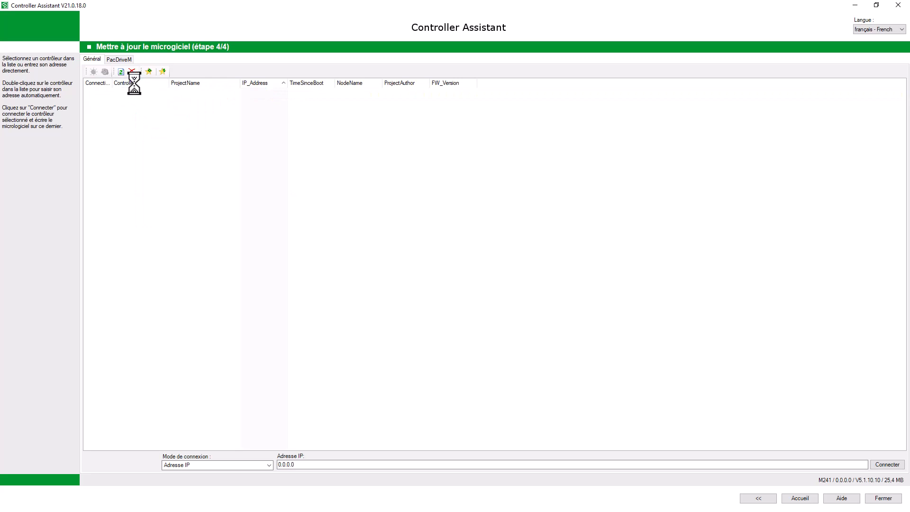
{"action": "left_click", "coordinate": [123, 72]}
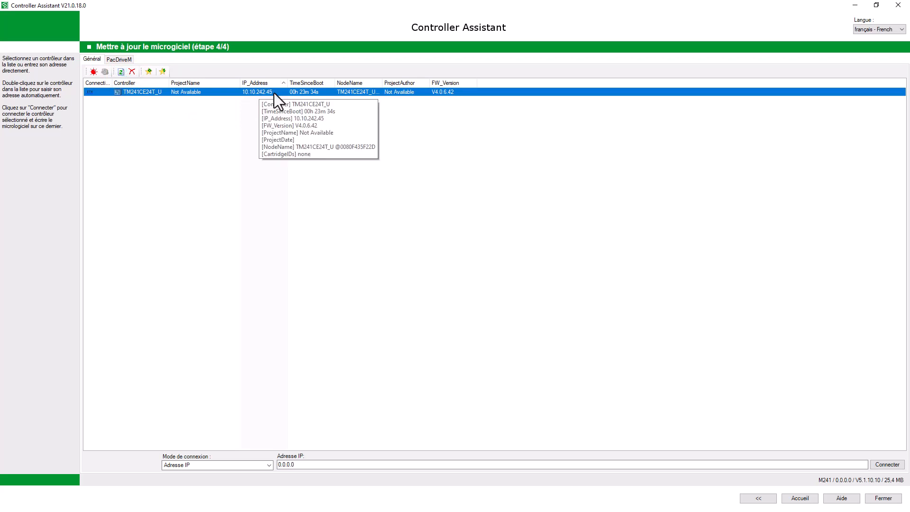
Step: Set the TM241CE24T_U controller's IP address to 192.168.0.241 in its communication parameters
{"action": "right_click", "coordinate": [274, 93]}
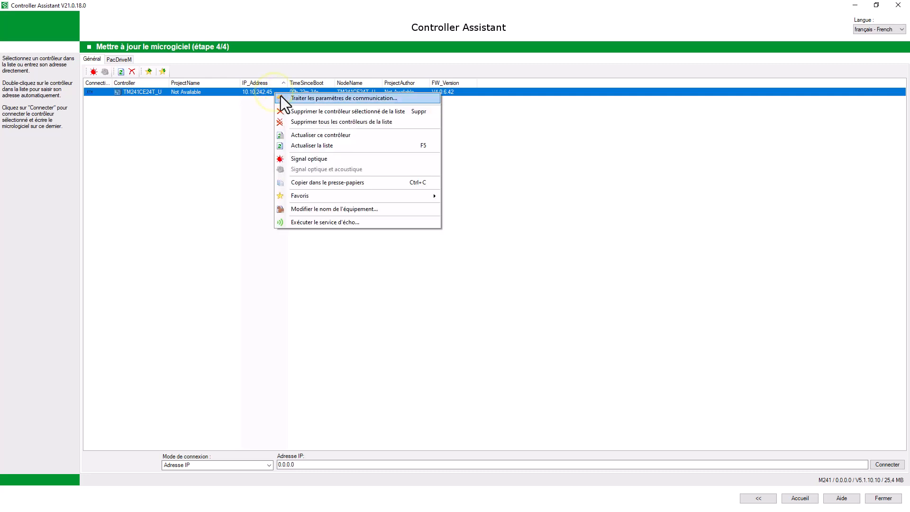
{"action": "left_click", "coordinate": [281, 96]}
{"action": "left_click_drag", "start_coordinate": [411, 248], "coordinate": [322, 226]}
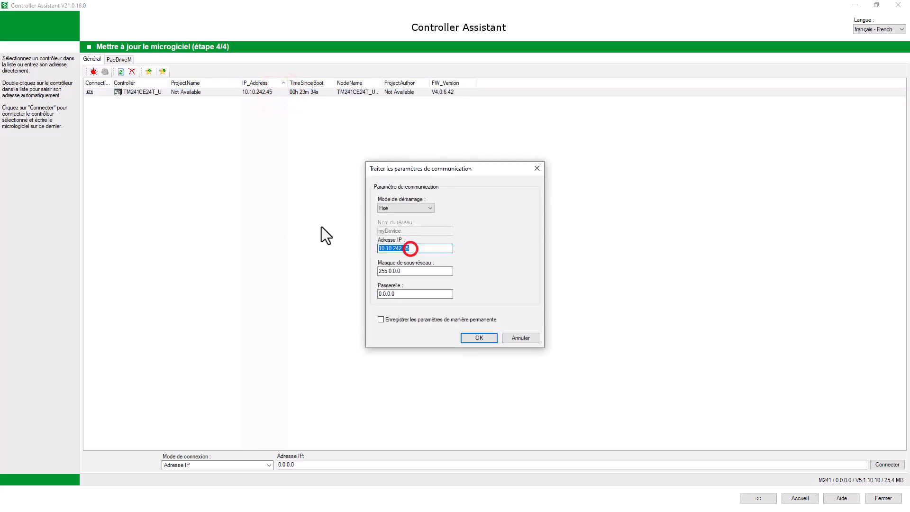
{"action": "type", "text": "192.168"}
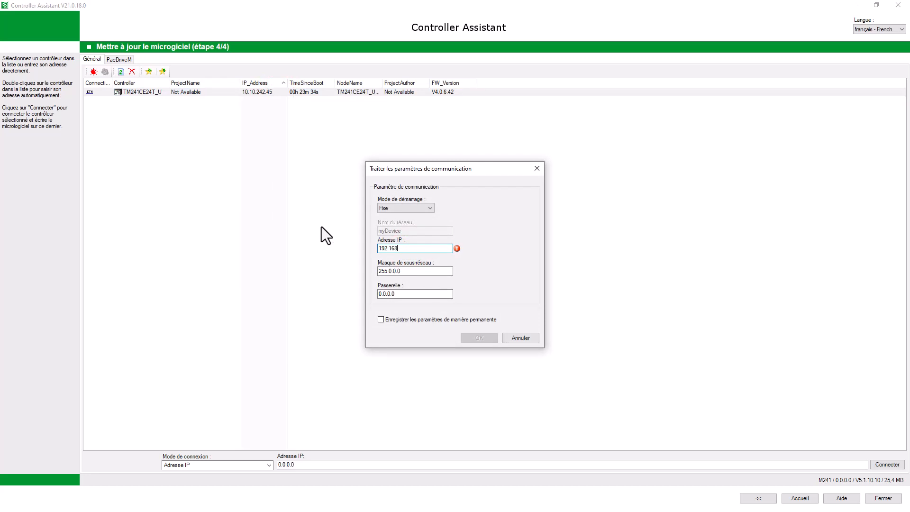
{"action": "type", "text": ".0.241"}
{"action": "key", "text": "Tab"}
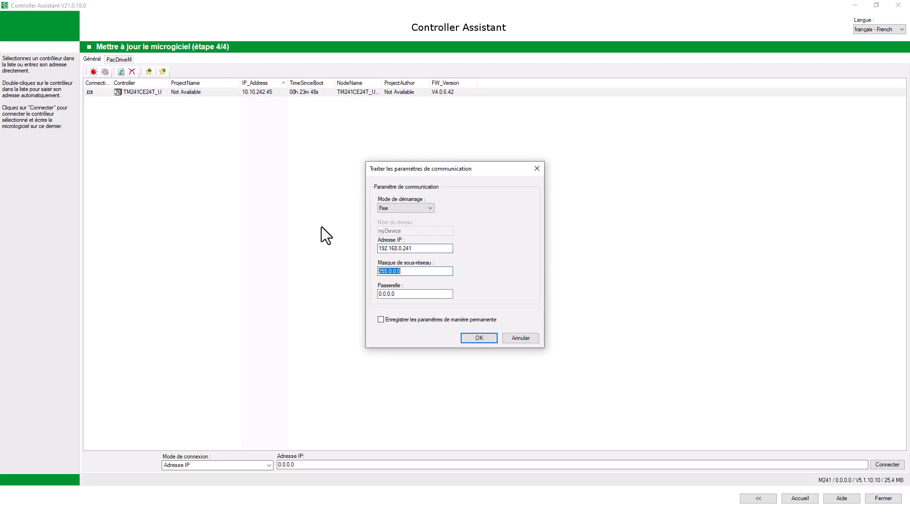
Step: Set the controller's subnet mask to 255.255.255.0 and apply the communication parameters
{"action": "type", "text": "255.0.0."}
{"action": "key", "text": "BackSpace"}
{"action": "key", "text": "BackSpace"}
{"action": "key", "text": "BackSpace"}
{"action": "key", "text": "BackSpace"}
{"action": "type", "text": "255.25"}
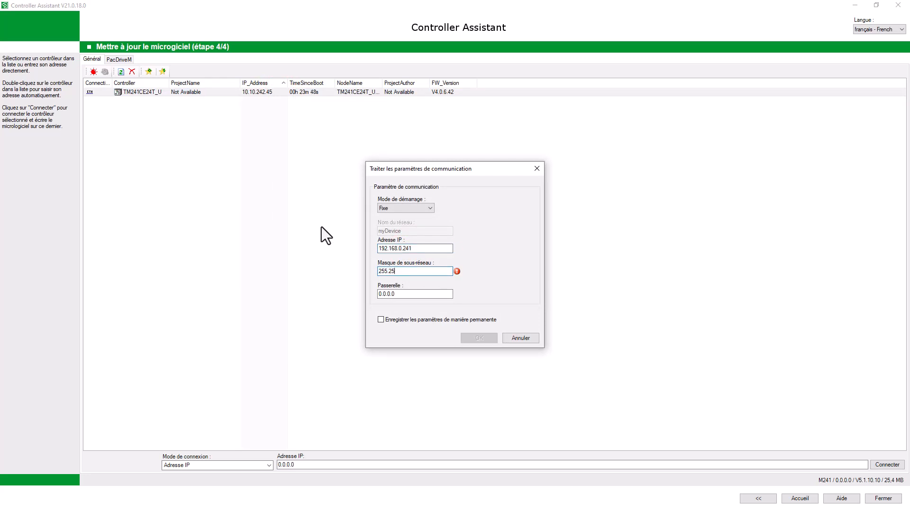
{"action": "type", "text": "5.0"}
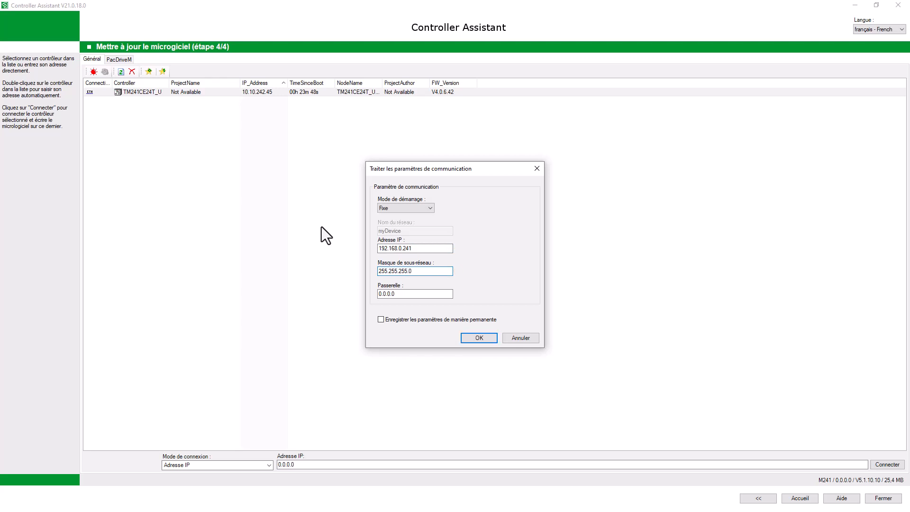
{"action": "key", "text": "Tab"}
{"action": "left_click", "coordinate": [478, 337]}
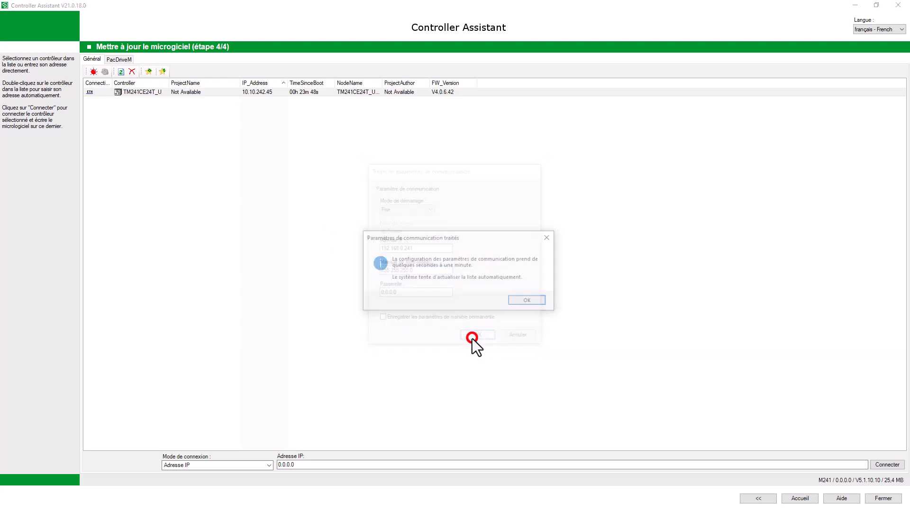
{"action": "left_click", "coordinate": [526, 298]}
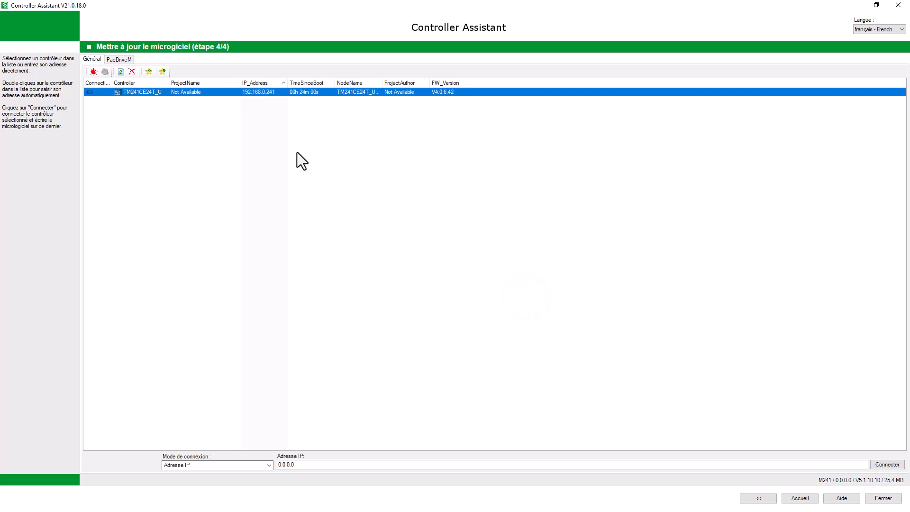
Step: Connect to the controller at 192.168.0.241, write the firmware with default user rights management restored, and let the controller restart
{"action": "double_click", "coordinate": [257, 93]}
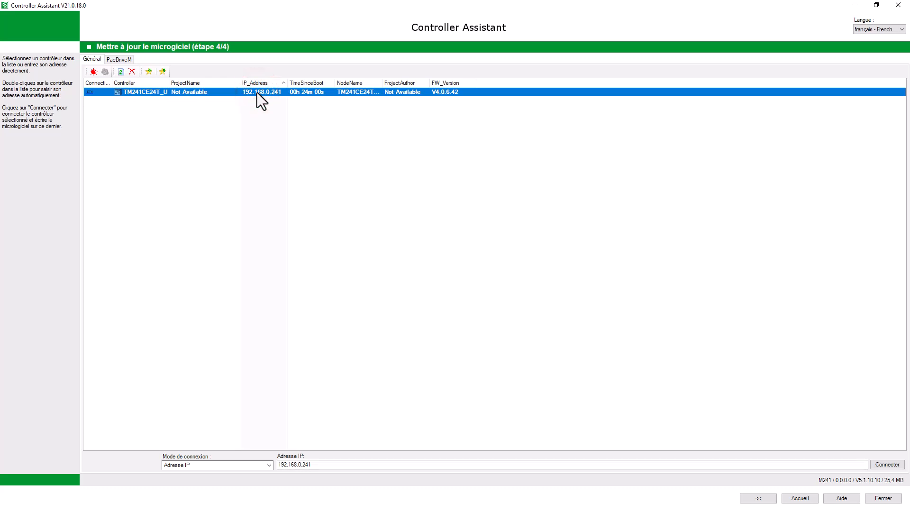
{"action": "left_click", "coordinate": [878, 464]}
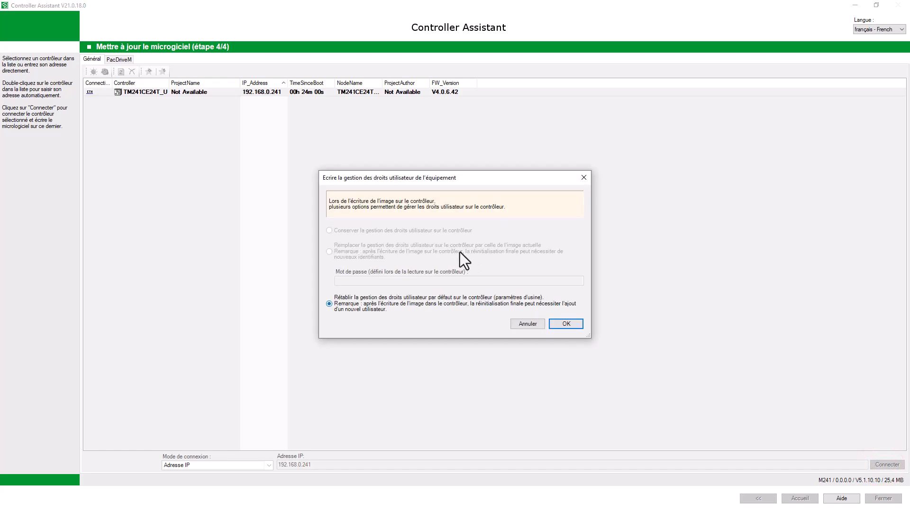
{"action": "left_click", "coordinate": [566, 324]}
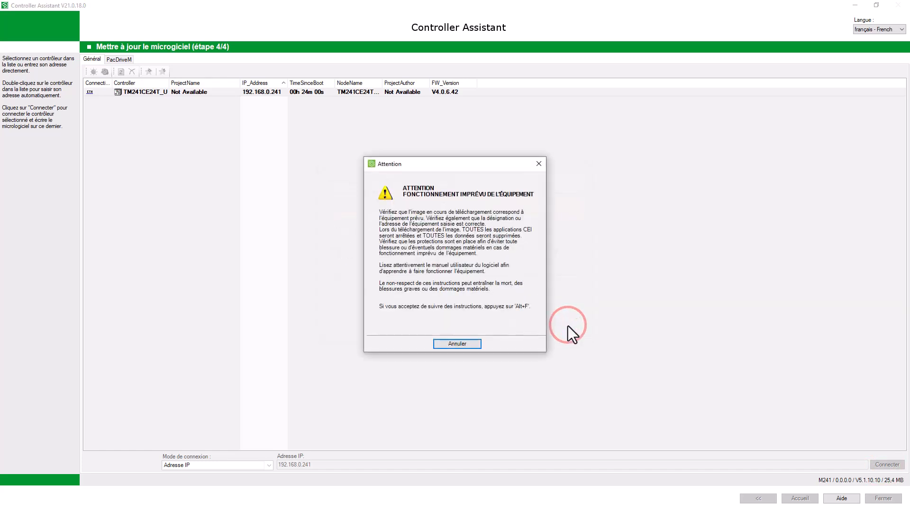
{"action": "key", "text": "alt+f"}
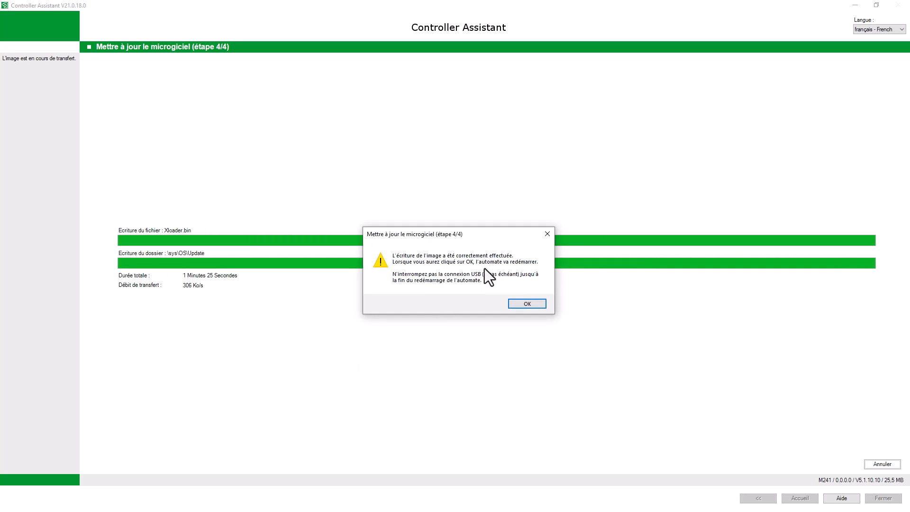
{"action": "left_click", "coordinate": [528, 304]}
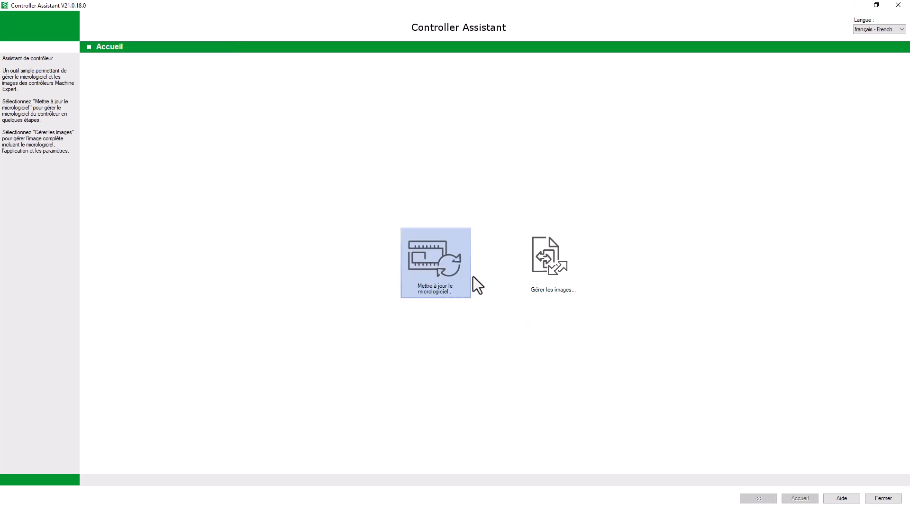
Step: Start the firmware update again with V5.1.10.10 and go through to the network controller list
{"action": "left_click", "coordinate": [443, 262]}
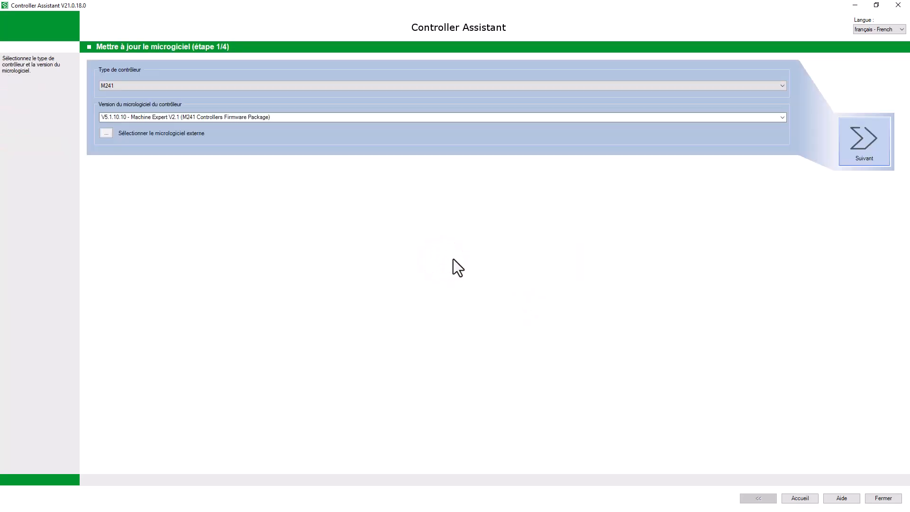
{"action": "left_click", "coordinate": [872, 142]}
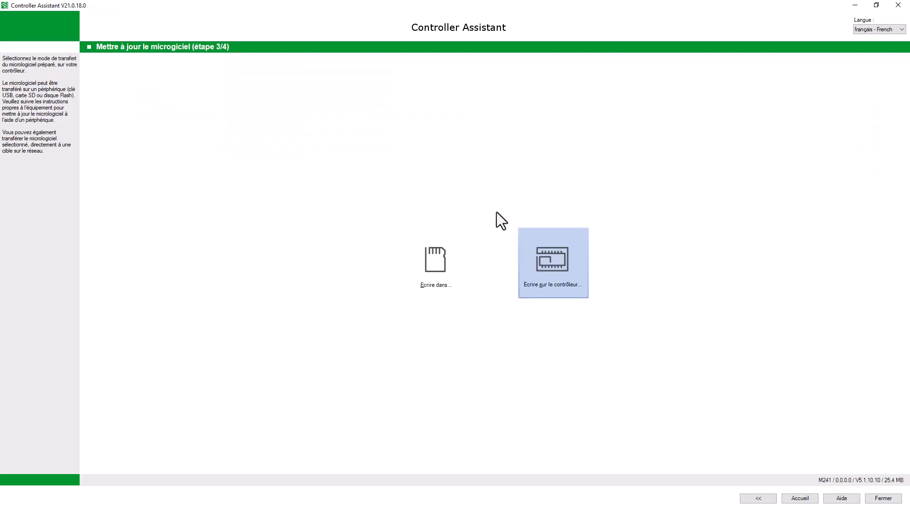
{"action": "left_click", "coordinate": [562, 276]}
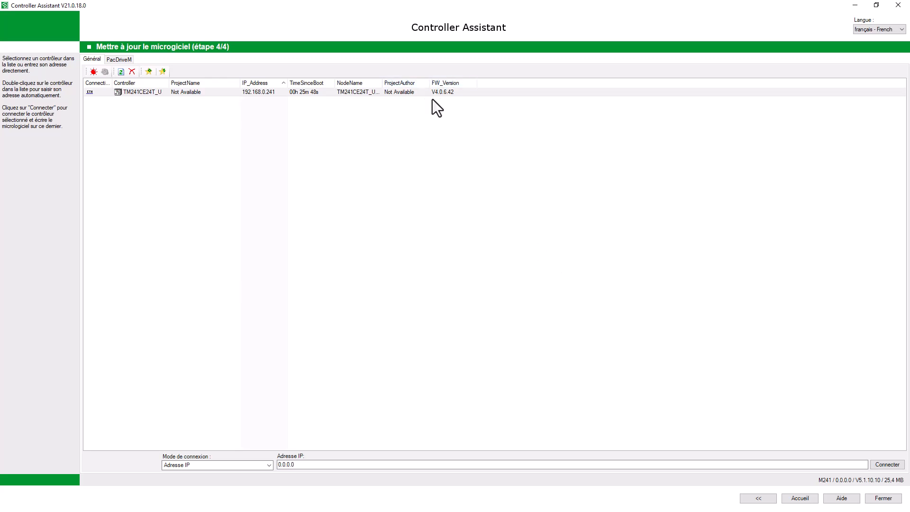
Step: Clear every entry from the controller list and refresh it to detect the restarted controller
{"action": "mouse_move", "coordinate": [433, 100]}
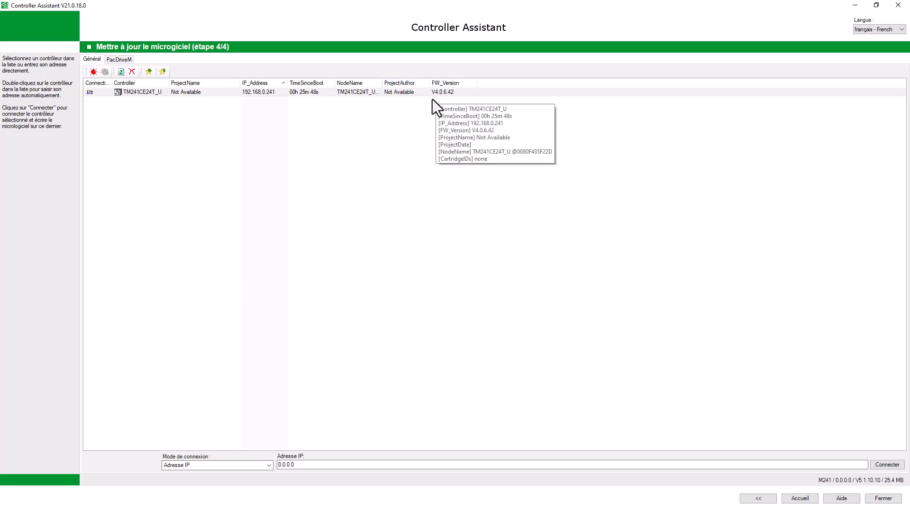
{"action": "right_click", "coordinate": [150, 92]}
{"action": "left_click", "coordinate": [195, 122]}
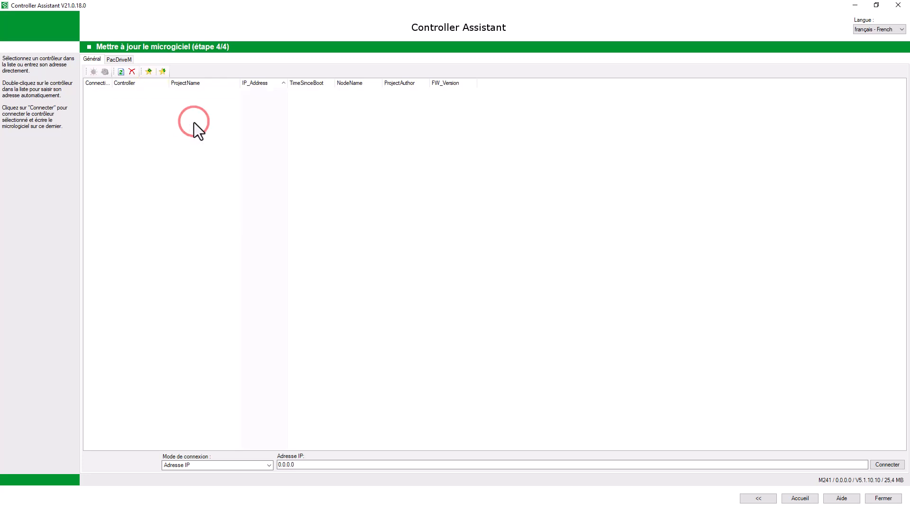
{"action": "left_click", "coordinate": [121, 73]}
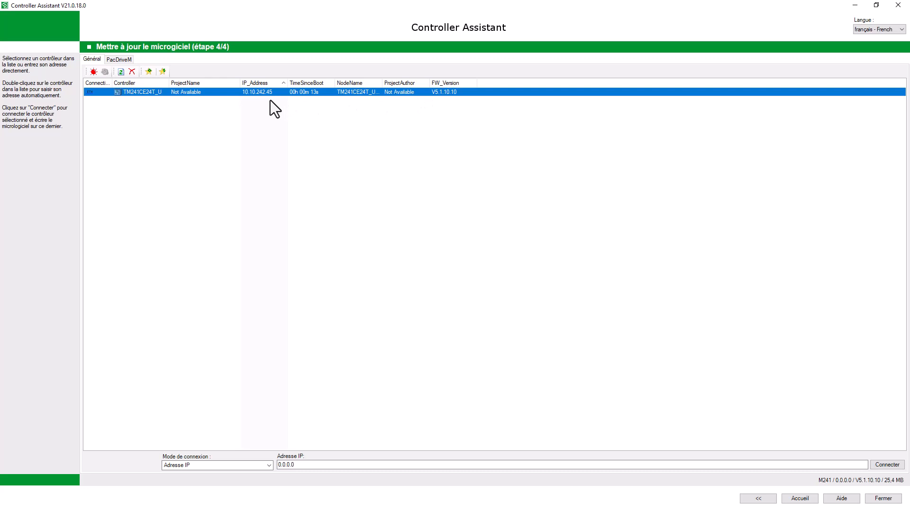
Step: Change the restarted controller's IP address to 192.168.0.241 in its communication parameters
{"action": "right_click", "coordinate": [259, 92]}
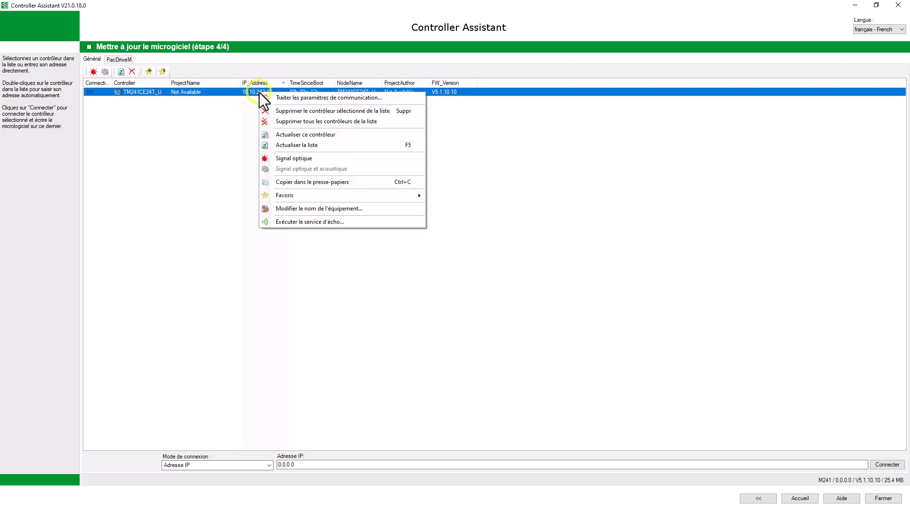
{"action": "left_click", "coordinate": [289, 98]}
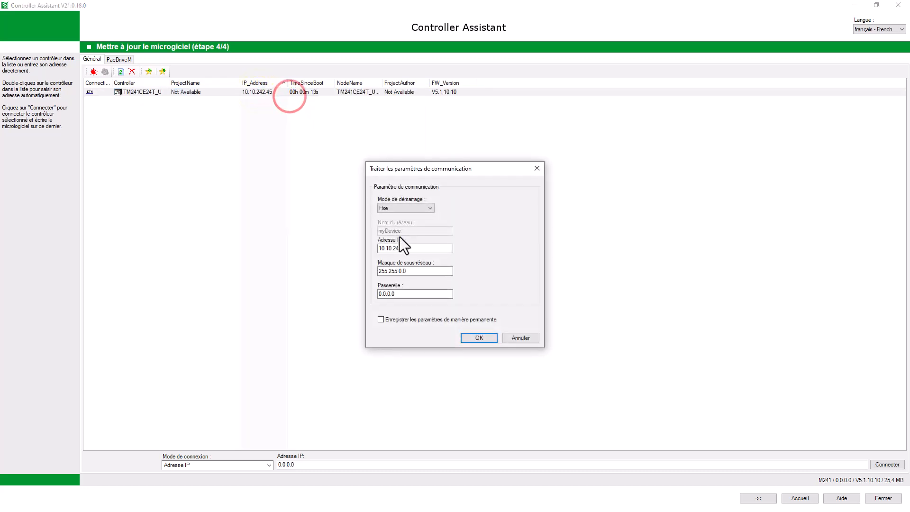
{"action": "left_click_drag", "start_coordinate": [409, 248], "coordinate": [380, 251]}
{"action": "type", "text": "192."}
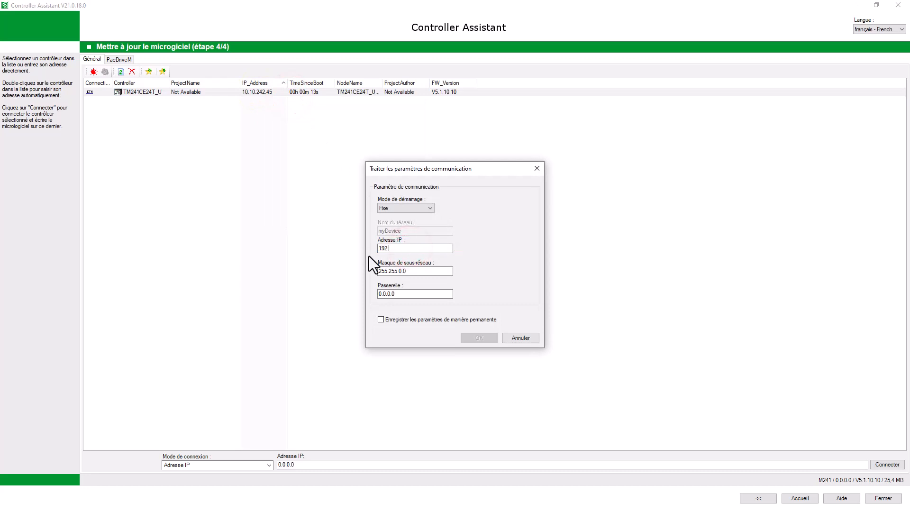
{"action": "type", "text": "168.0"}
{"action": "type", "text": "41"}
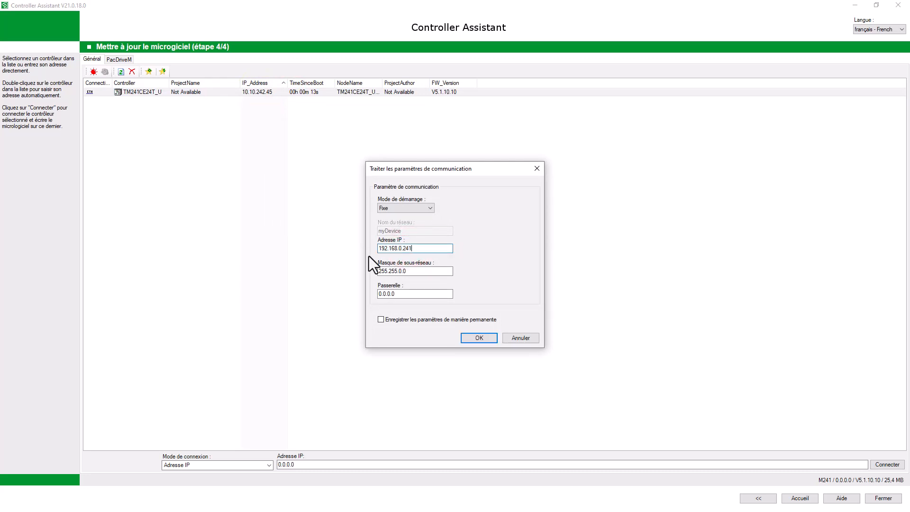
Step: Change the subnet mask to 255.255.255.0, apply the communication parameters, and check the controller's refreshed details
{"action": "key", "text": "Tab"}
{"action": "key", "text": "End"}
{"action": "key", "text": "BackSpace"}
{"action": "key", "text": "BackSpace"}
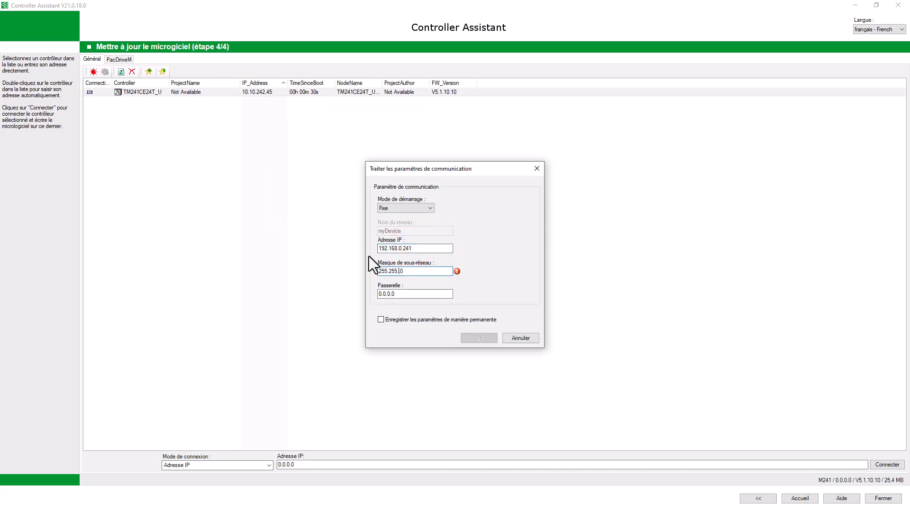
{"action": "type", "text": "255."}
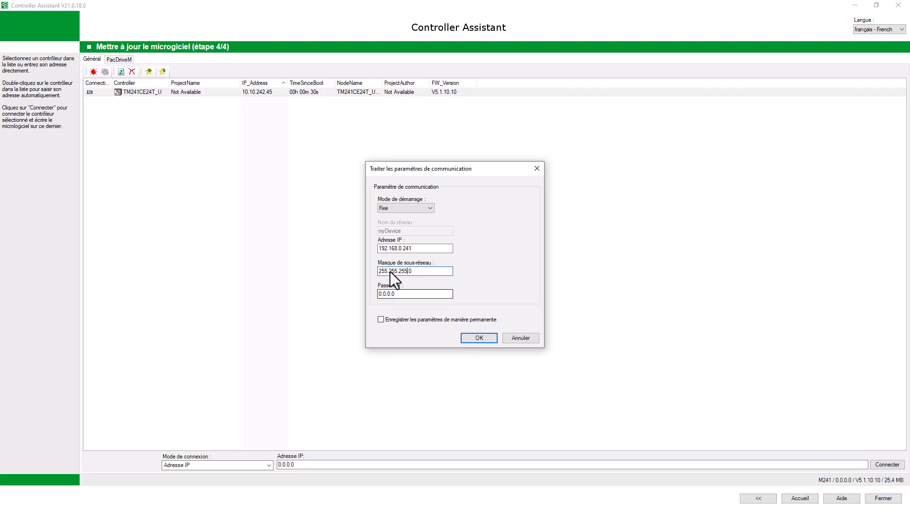
{"action": "left_click", "coordinate": [469, 338]}
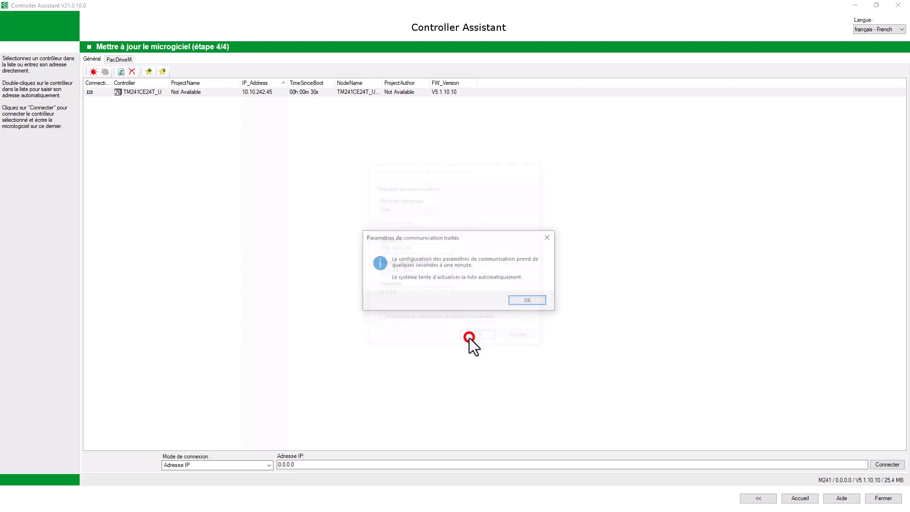
{"action": "left_click", "coordinate": [522, 300]}
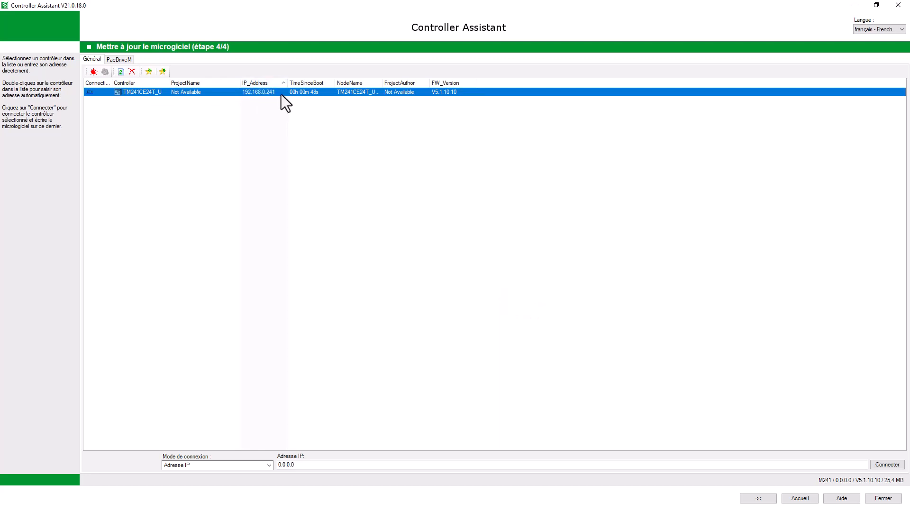
{"action": "mouse_move", "coordinate": [281, 95]}
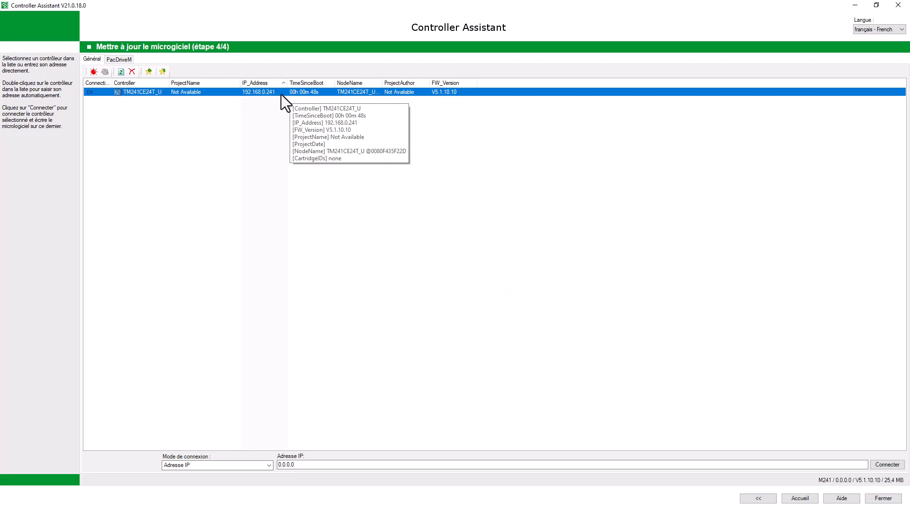